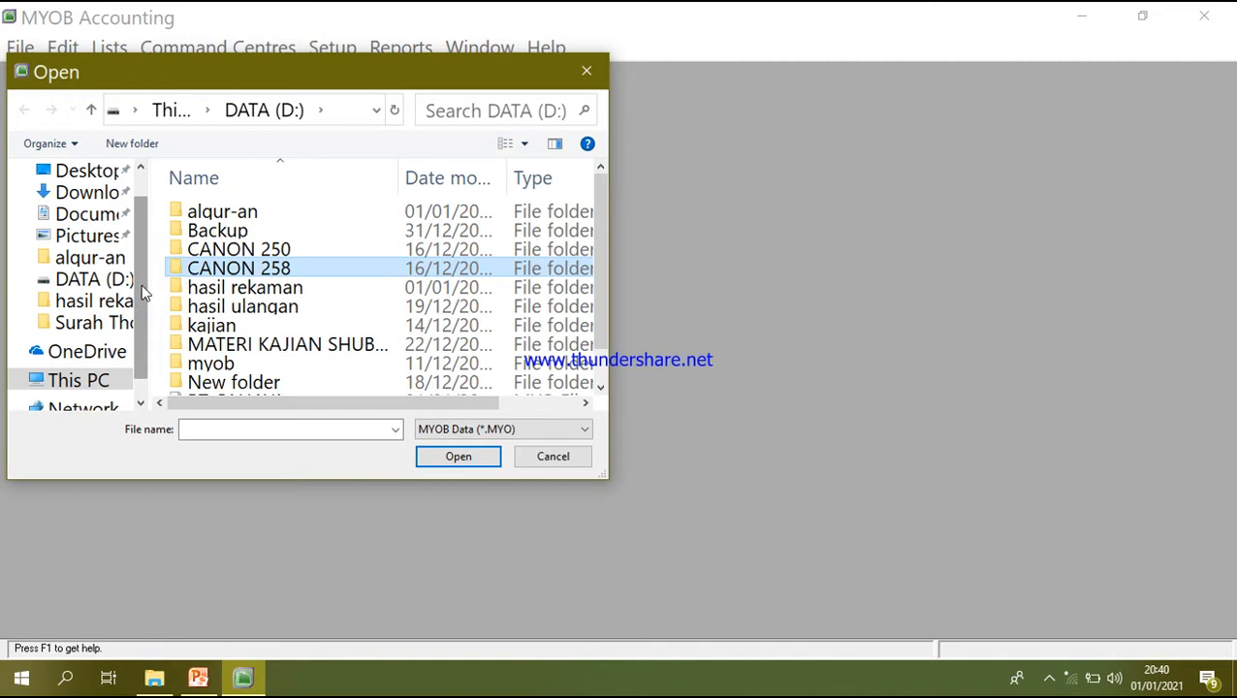
Step: Open the company file PT CAHAYA.myo from the DATA (D:) drive, sign on with the default user ID and maximize the Command Centre
left_click(117, 280)
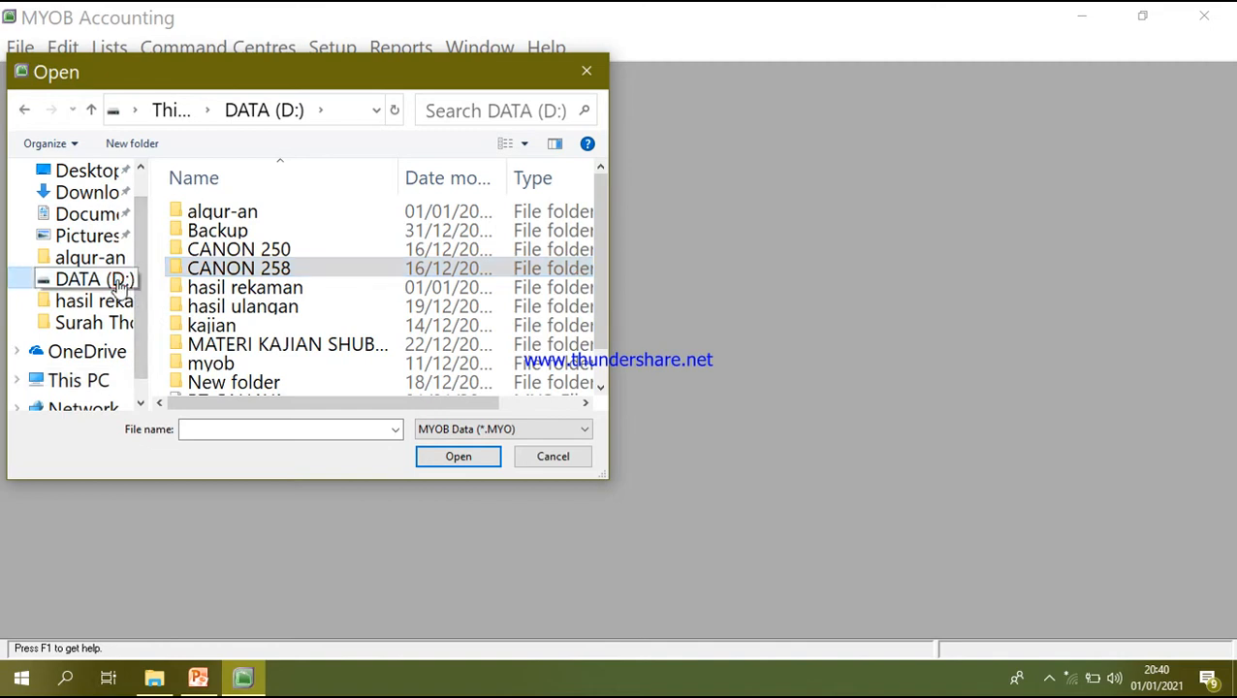
left_click(599, 389)
left_click(599, 389)
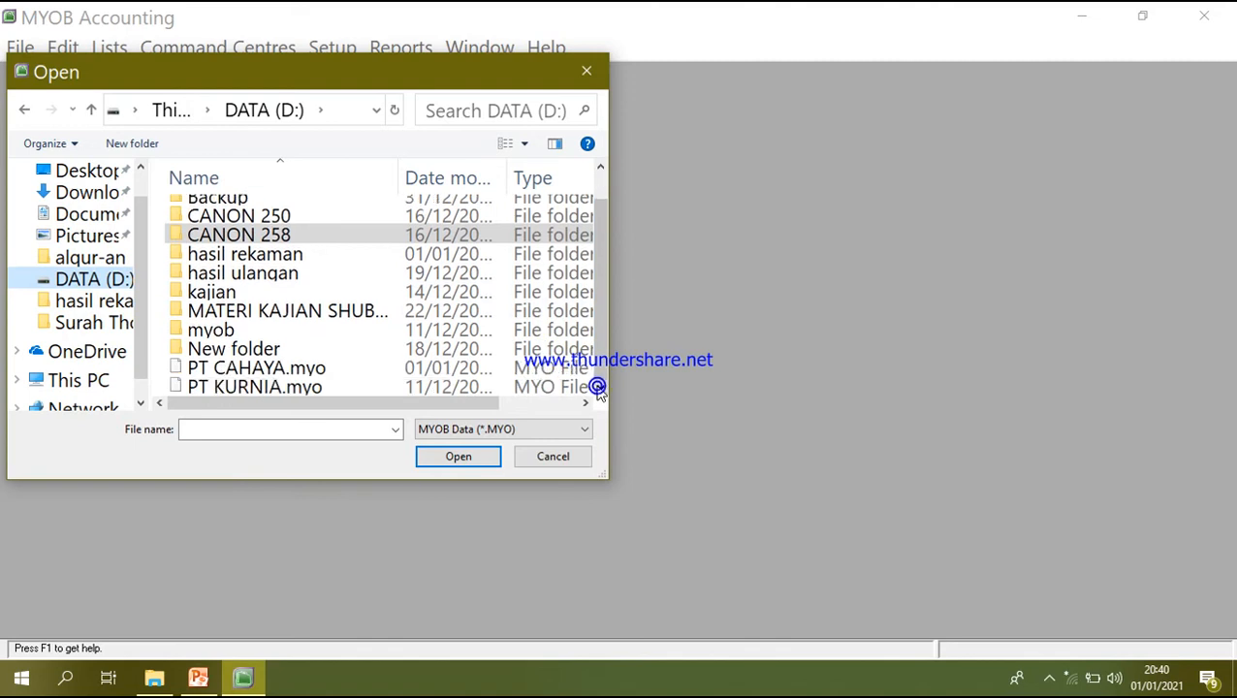
double_click(391, 370)
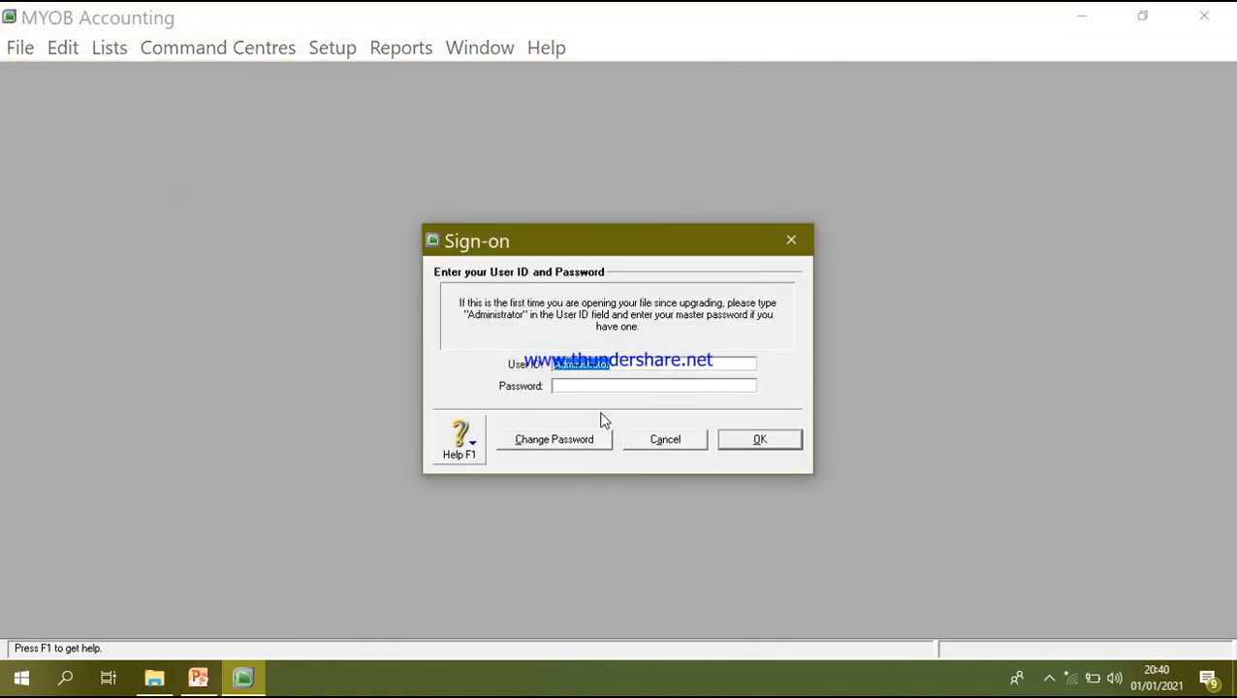
left_click(759, 440)
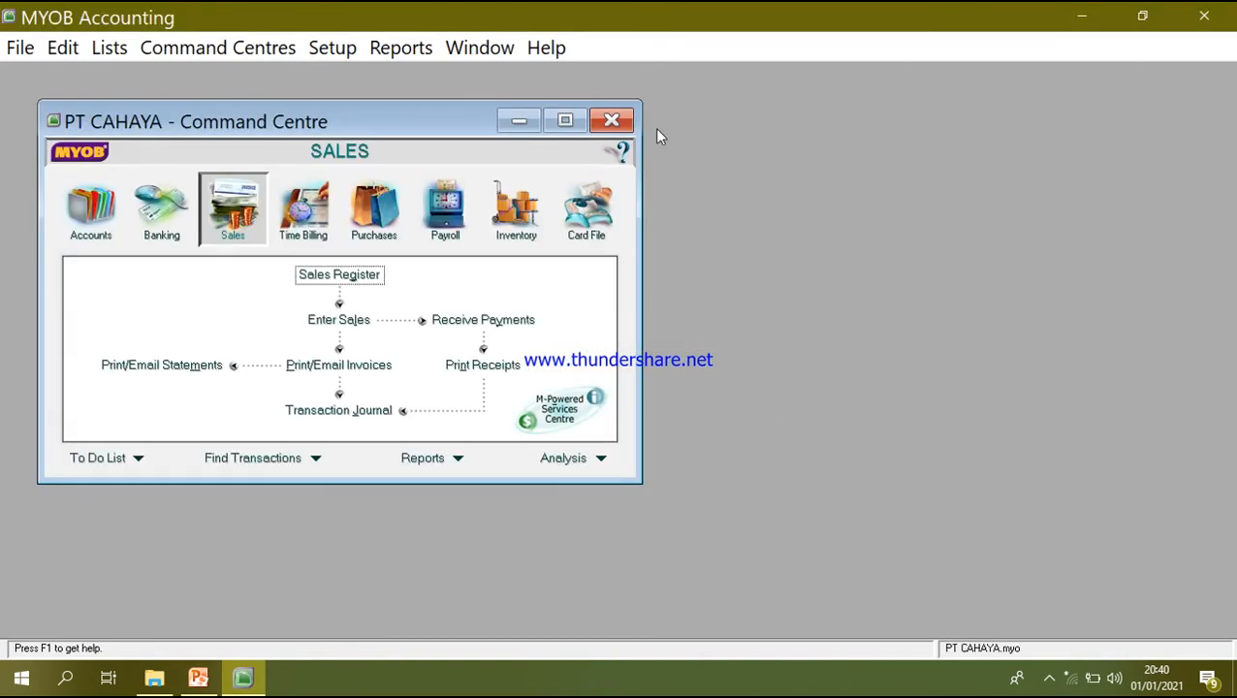
left_click(562, 122)
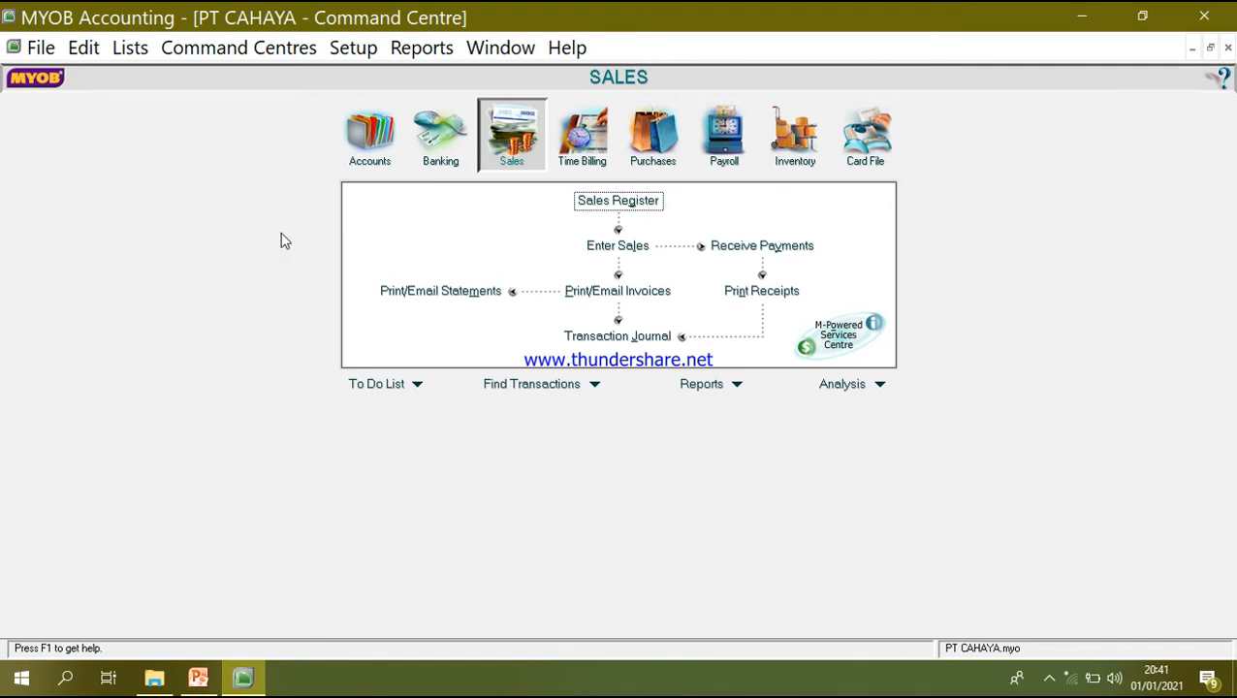
Step: Start a new sales entry and set its type to INVOICE
left_click(380, 145)
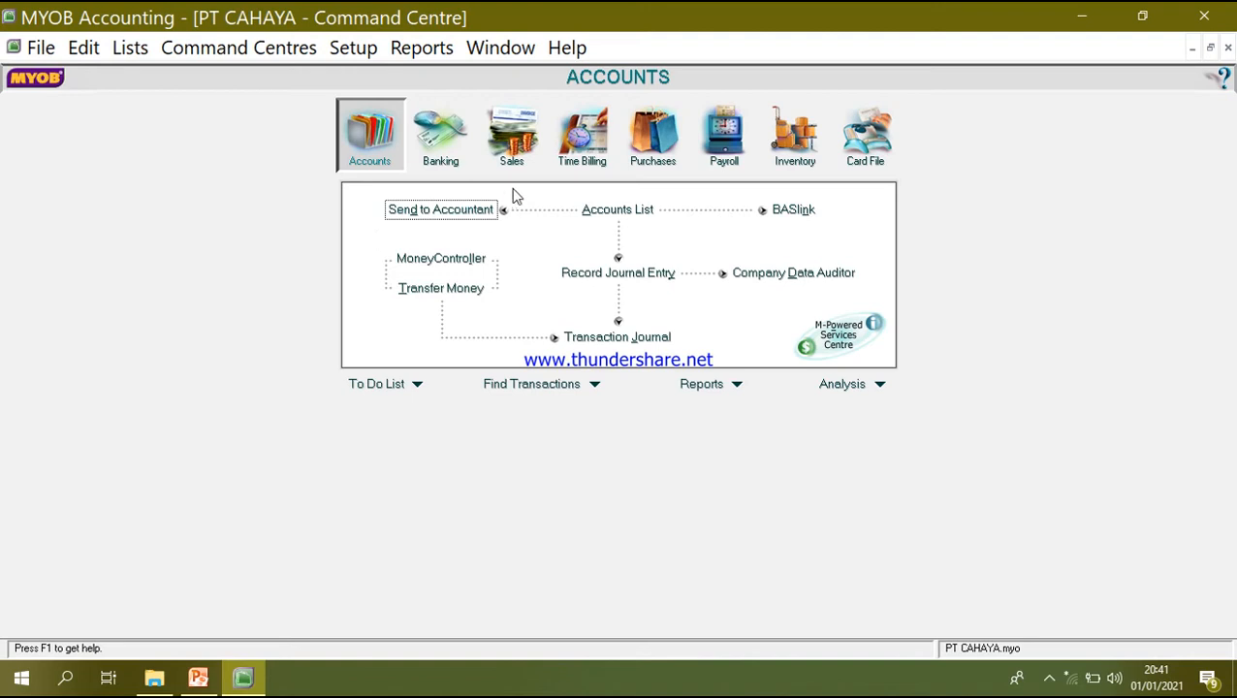
left_click(517, 161)
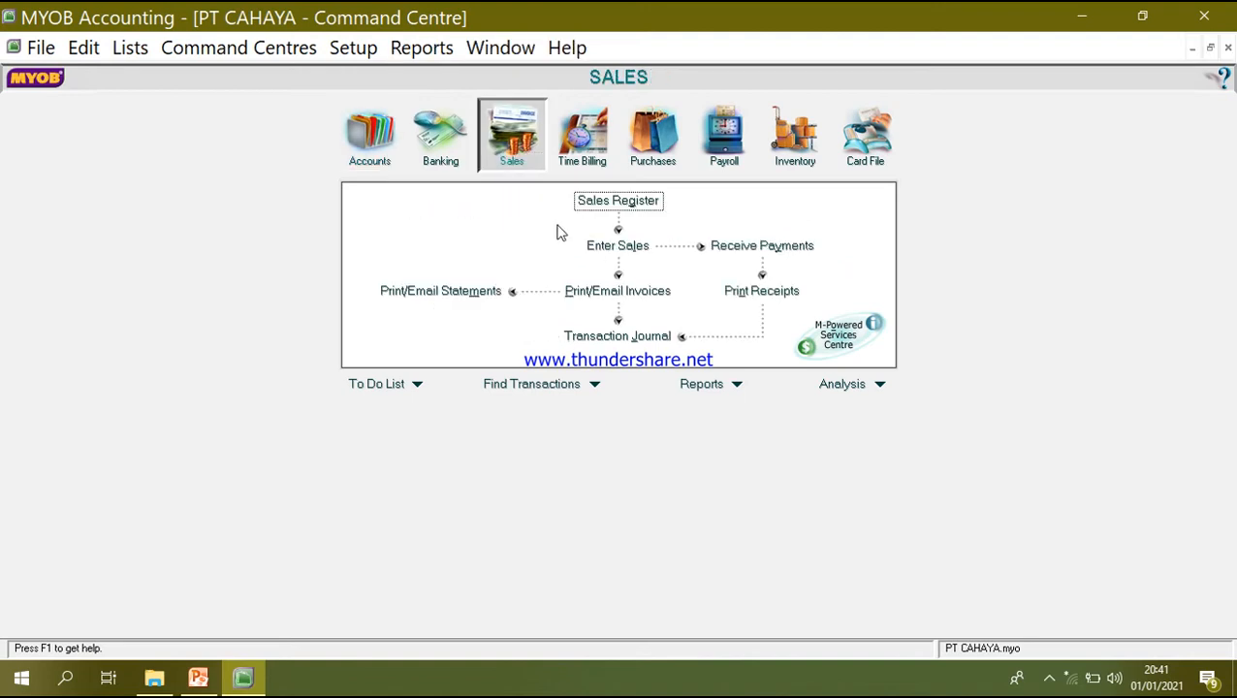
left_click(607, 250)
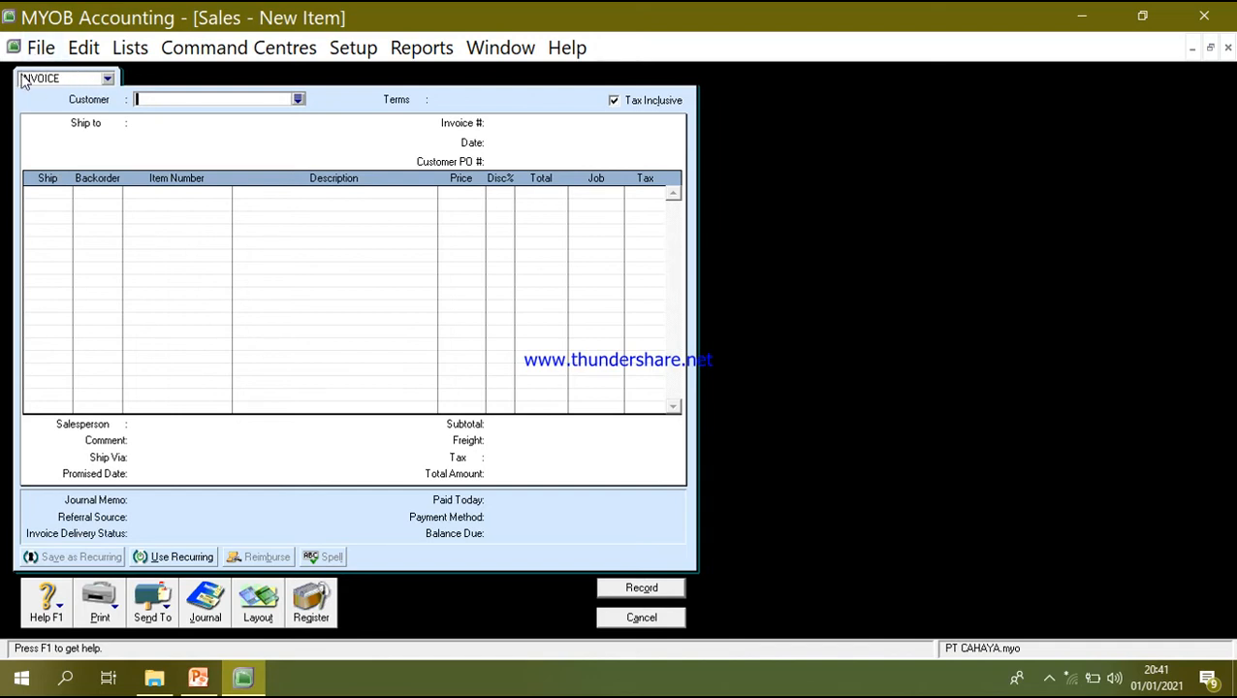
left_click(107, 80)
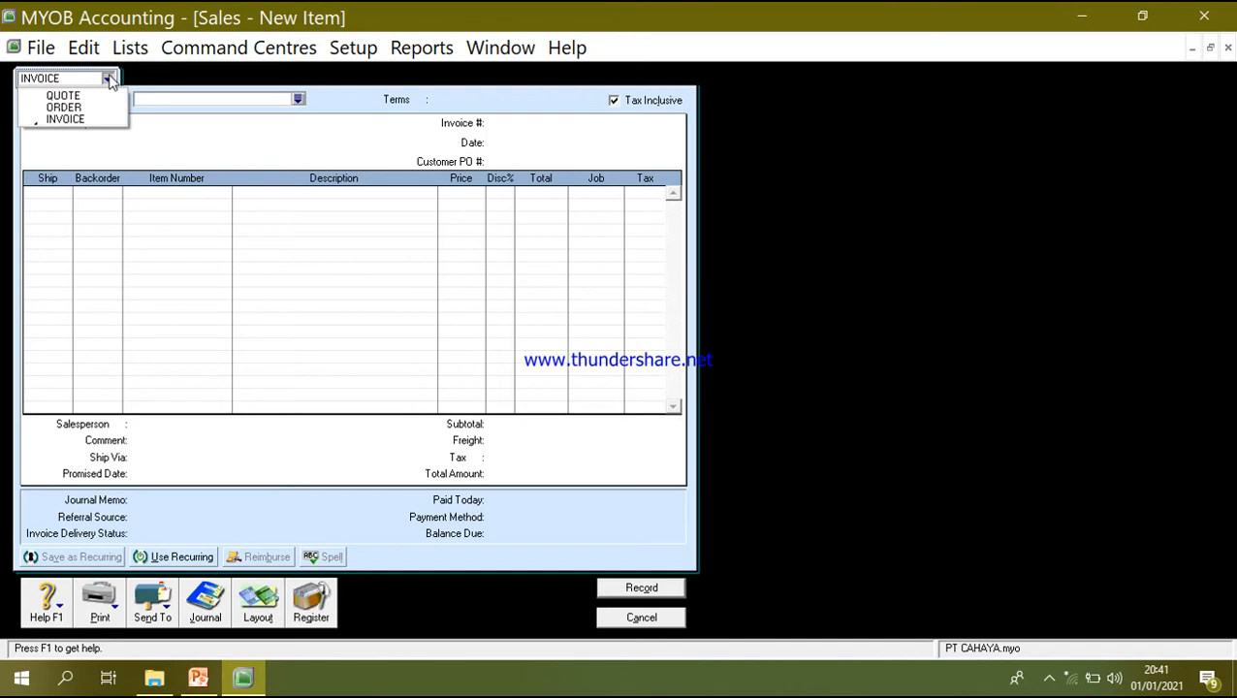
left_click(96, 118)
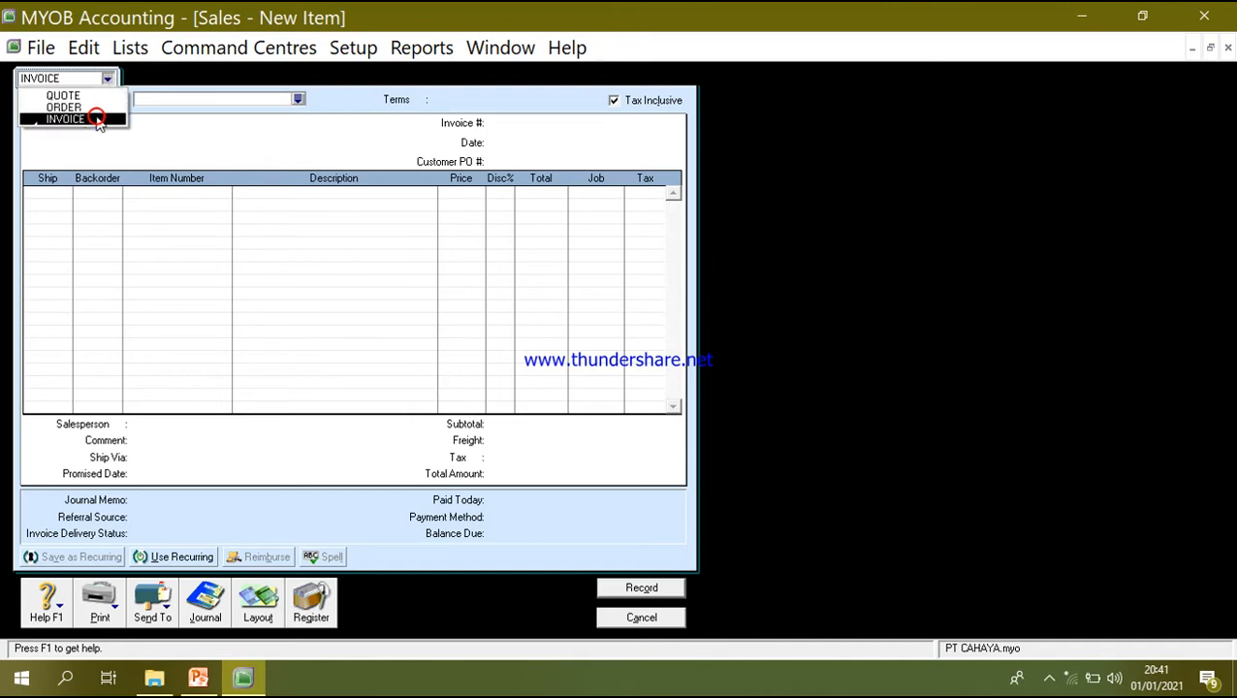
Step: Select TOKO ANDANI as the customer and enter invoice number FPJ12-1 with the date 02/12/2019
left_click(299, 100)
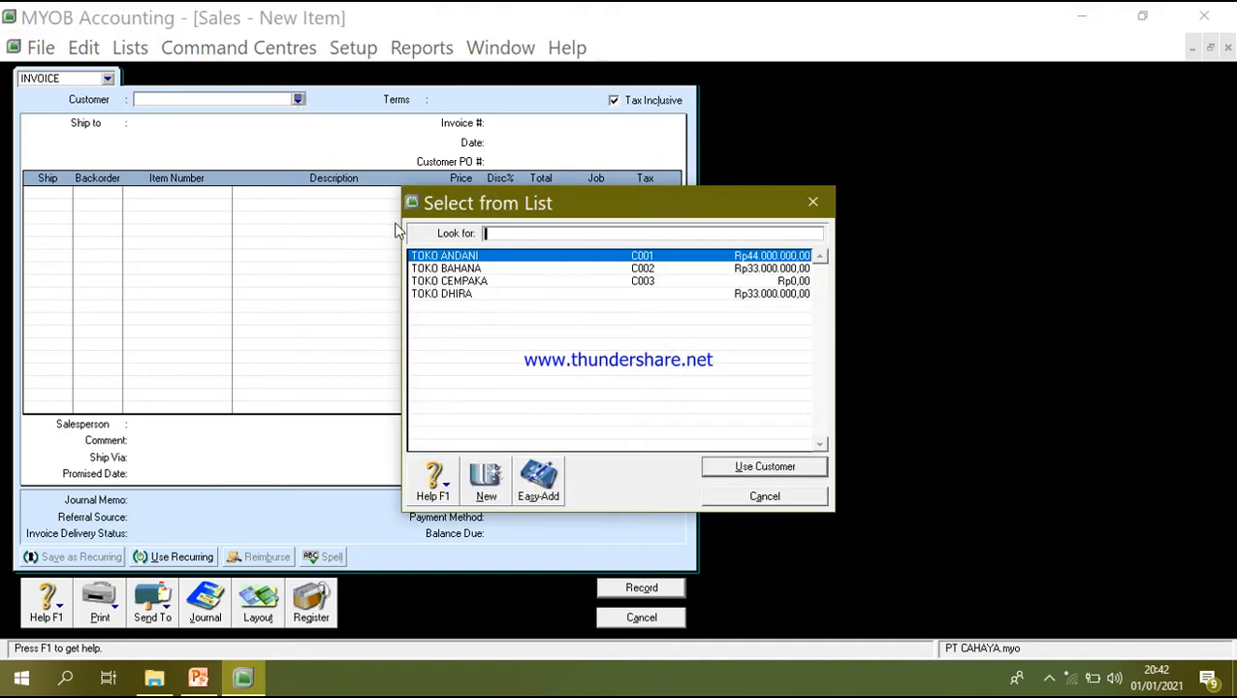
left_click(460, 258)
double_click(461, 259)
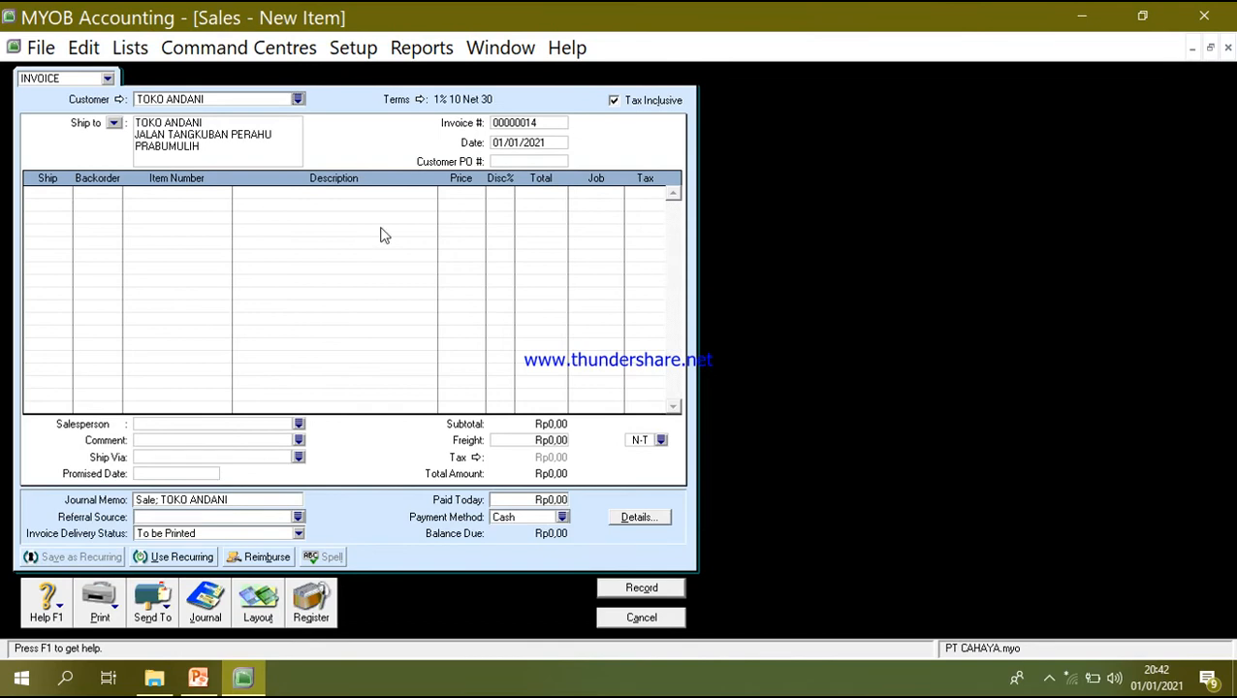
left_click(541, 124)
type("FPJ12-1")
left_click(534, 146)
type("02/12/2019")
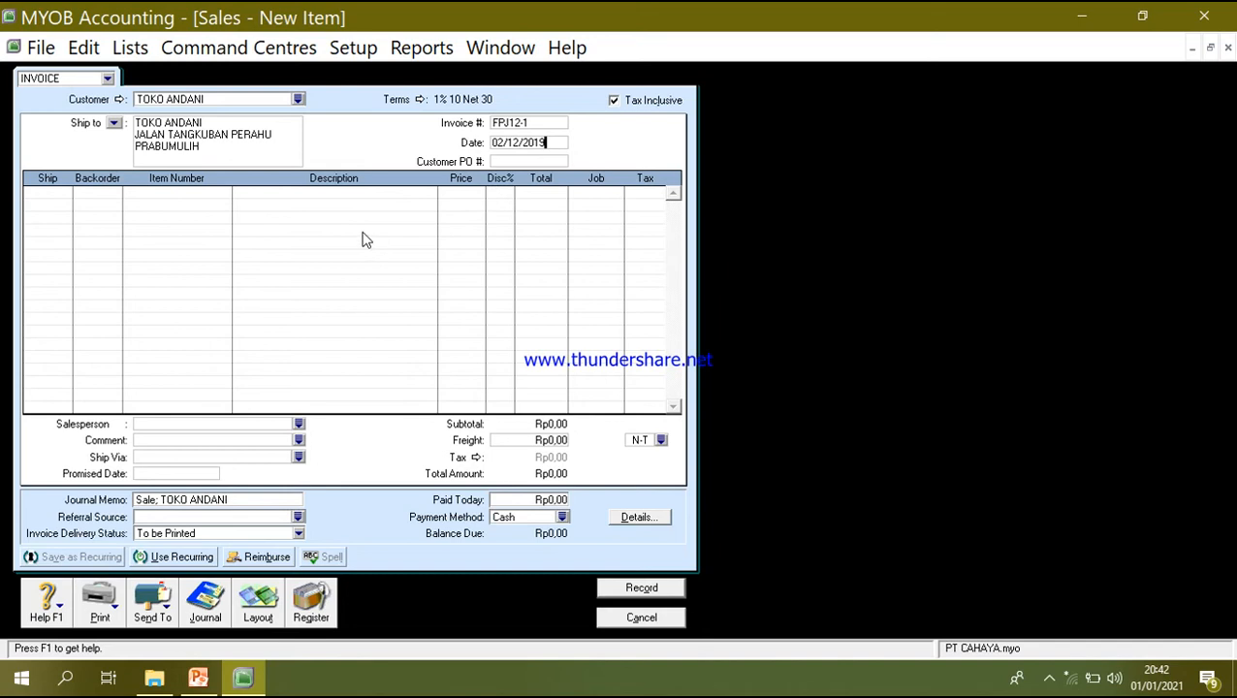
Step: Turn off tax-inclusive pricing for the invoice
left_click(55, 193)
left_click(614, 102)
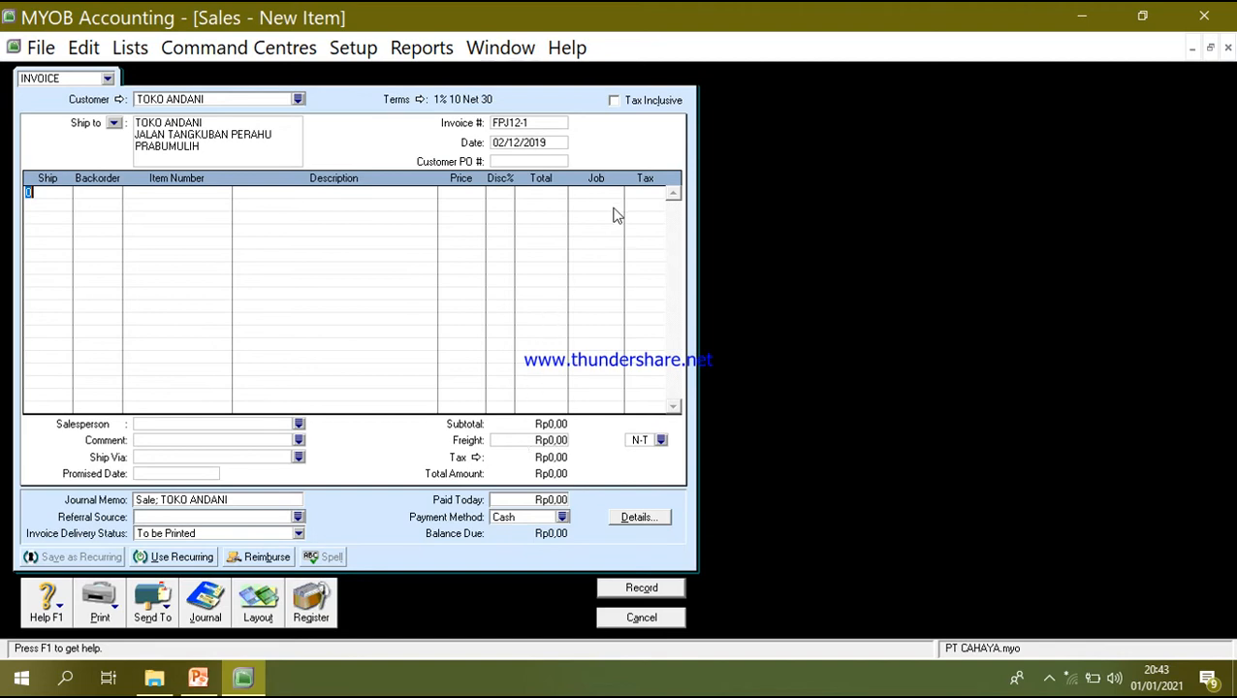
left_click(614, 101)
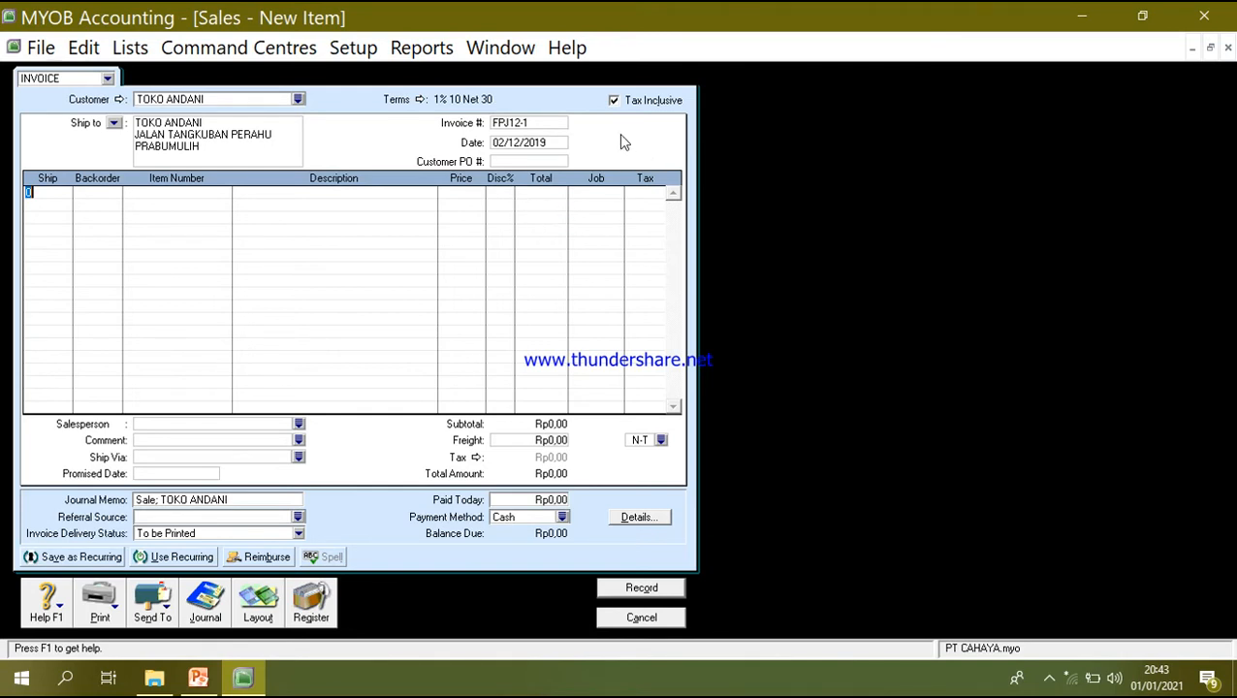
left_click(614, 104)
Step: Enter a ship quantity of 20 on the first invoice line and choose item AU-N06 ACUTREN PLUS
type("20")
key("Tab")
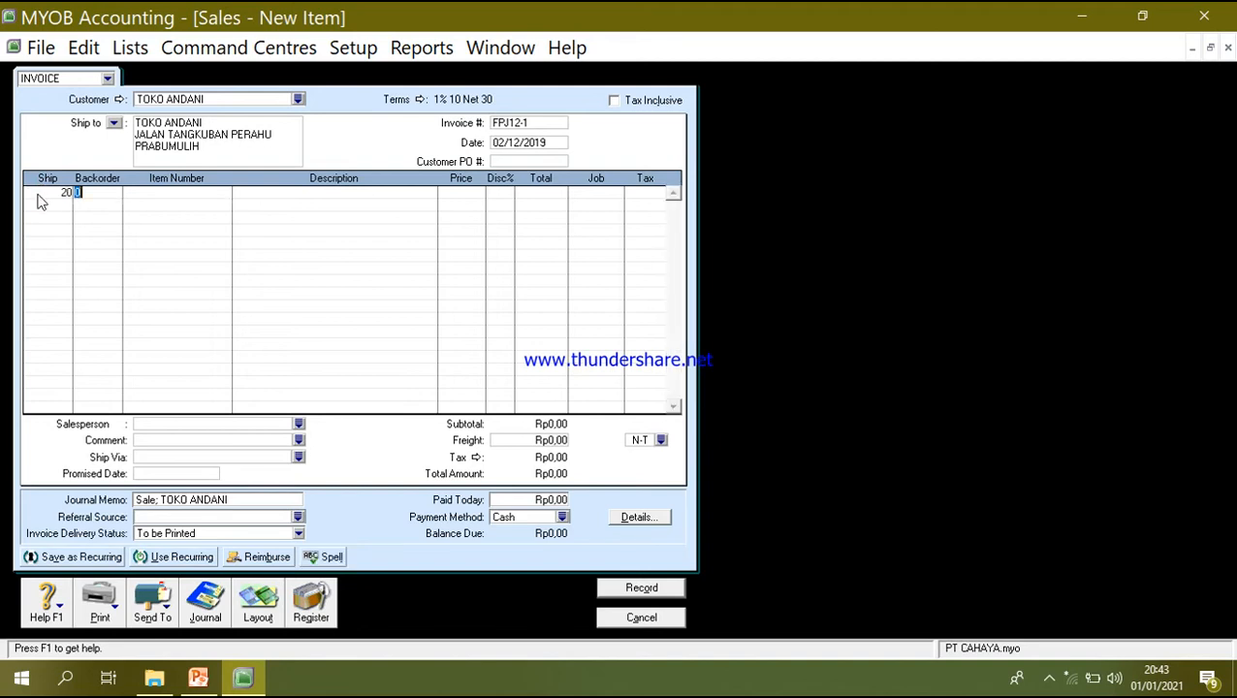
key("Tab")
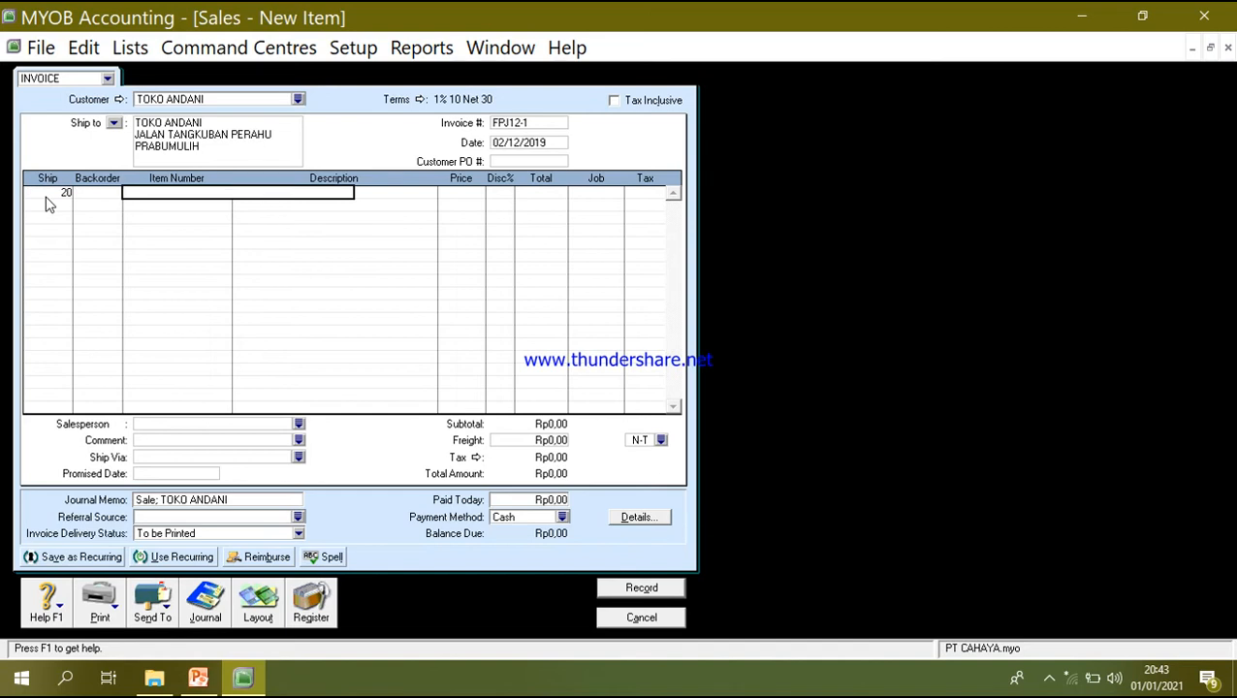
key("Tab")
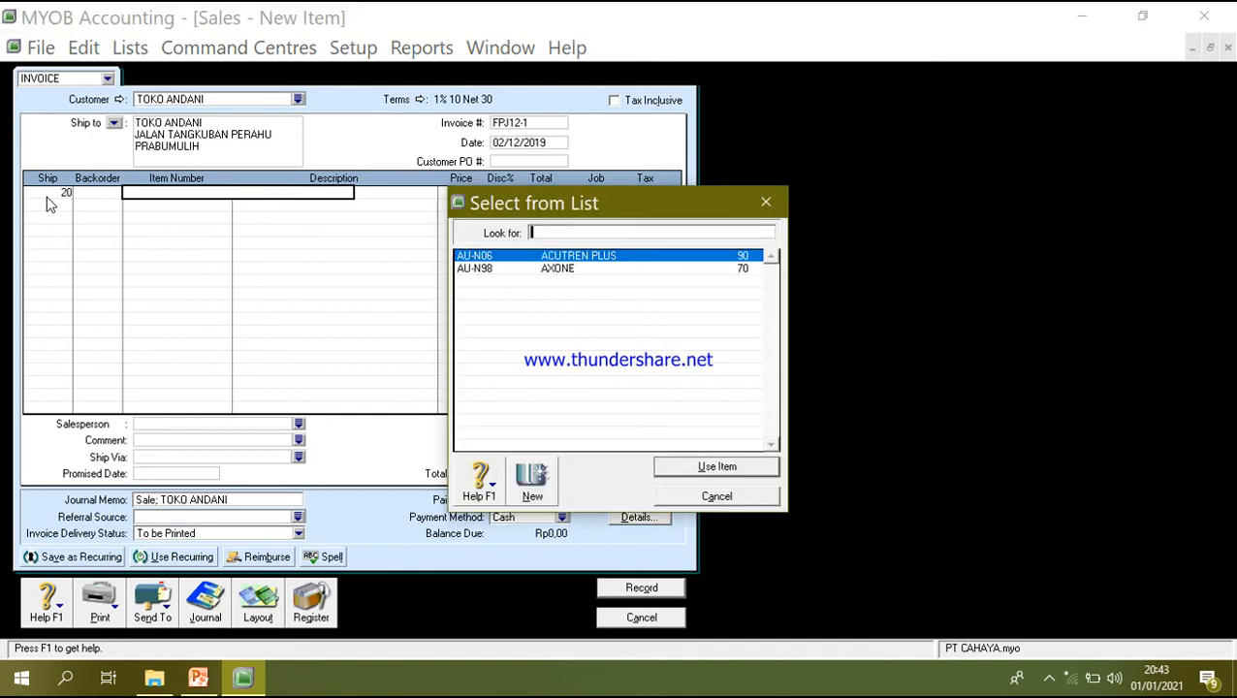
left_click(542, 260)
double_click(543, 260)
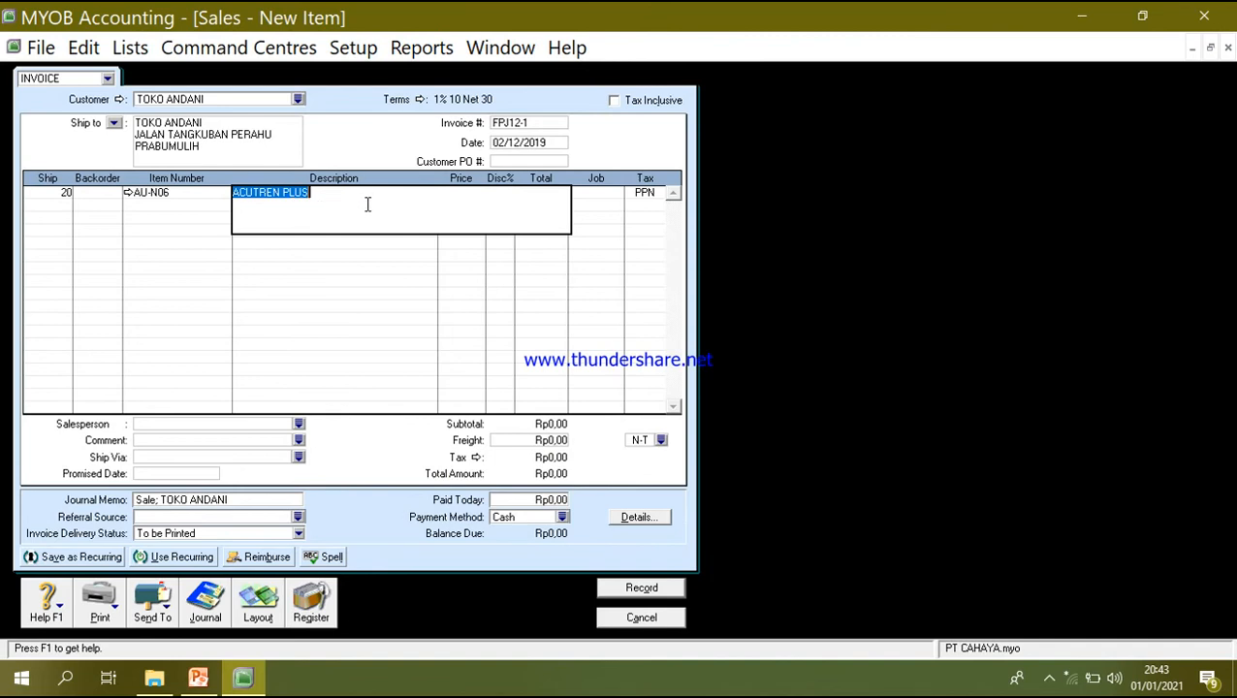
Step: Set the ACUTREN PLUS unit price to Rp1,600,000, with no discount or job and the PPN tax code
key("Tab")
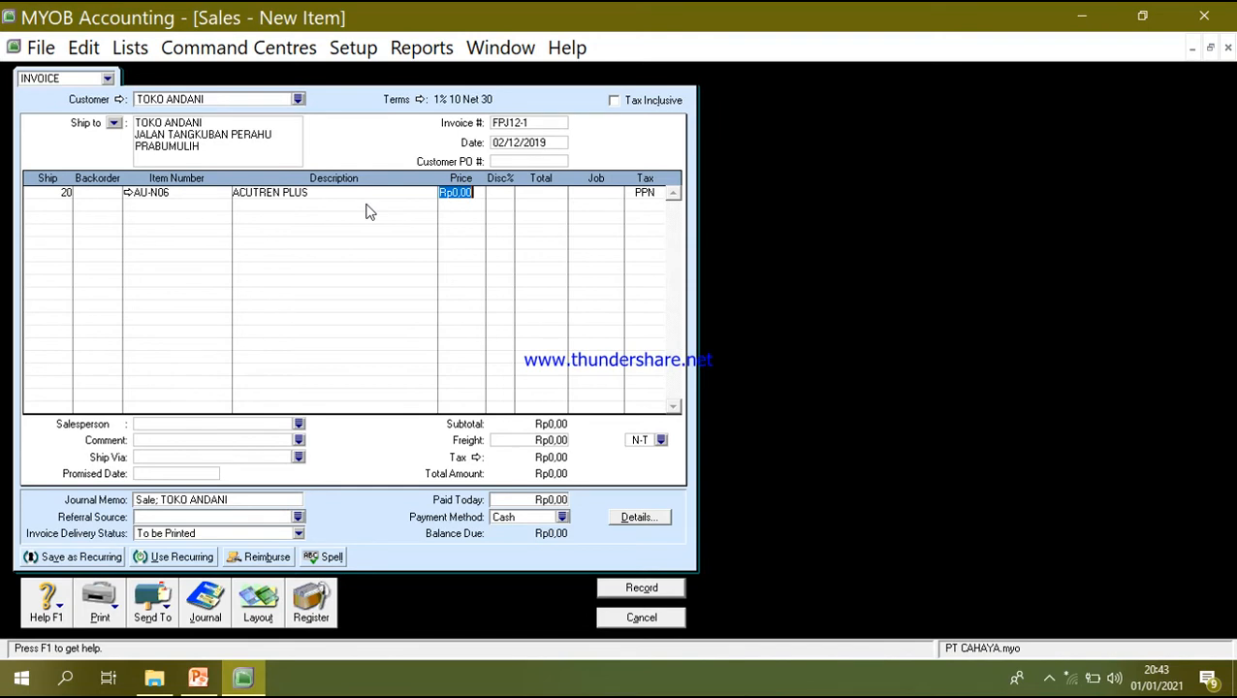
type("1")
type("6")
type("0")
key("Tab")
key("Tab")
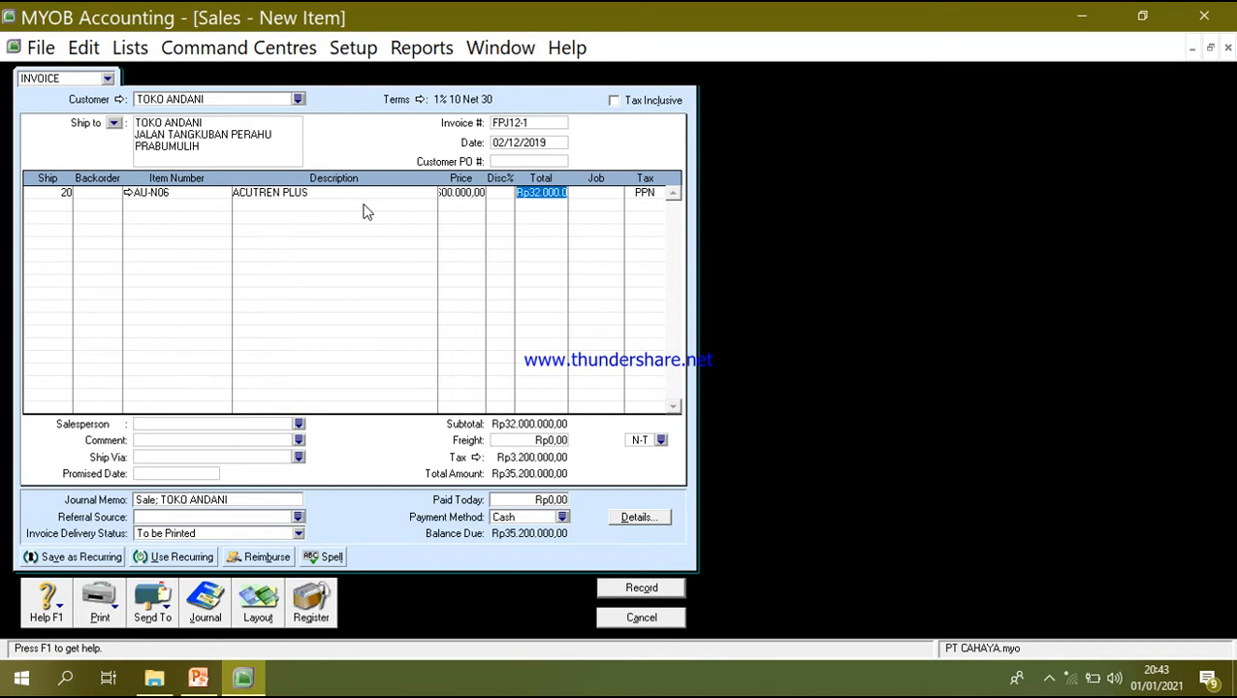
key("Tab")
key("Tab")
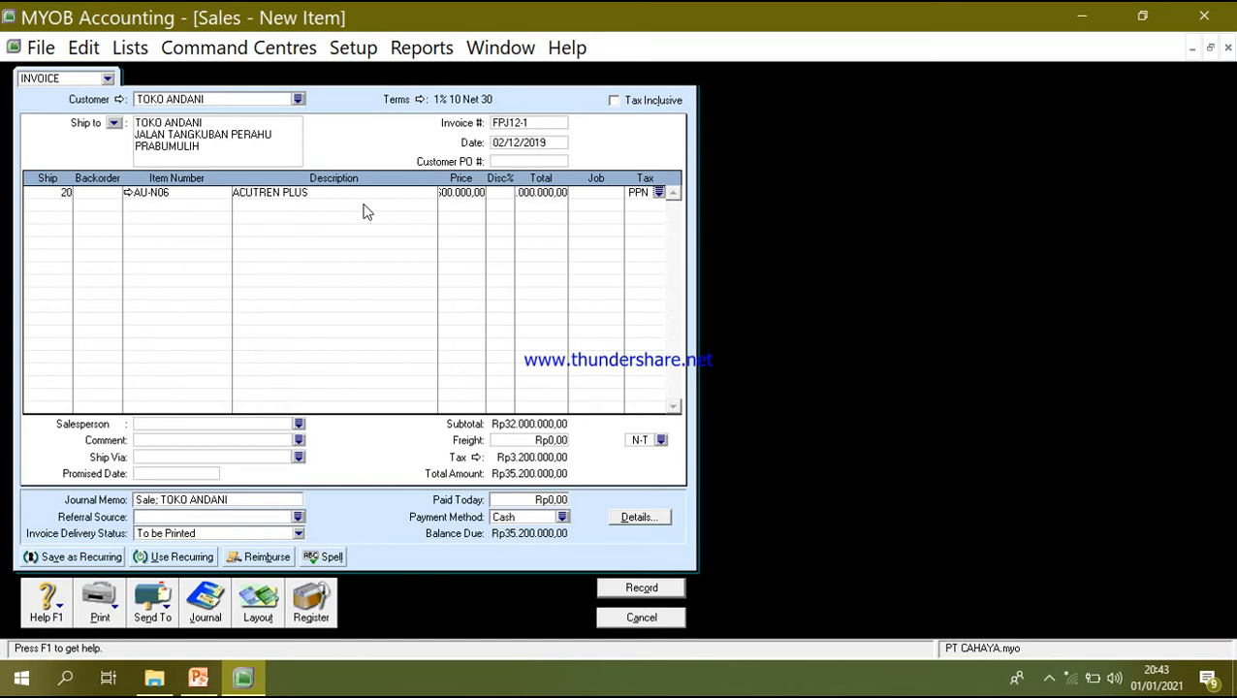
Step: Add a second invoice line for 15 units of item AU-N98 AXONE at a unit price of Rp1,800,000
key("Tab")
type("15")
key("Tab")
key("Tab")
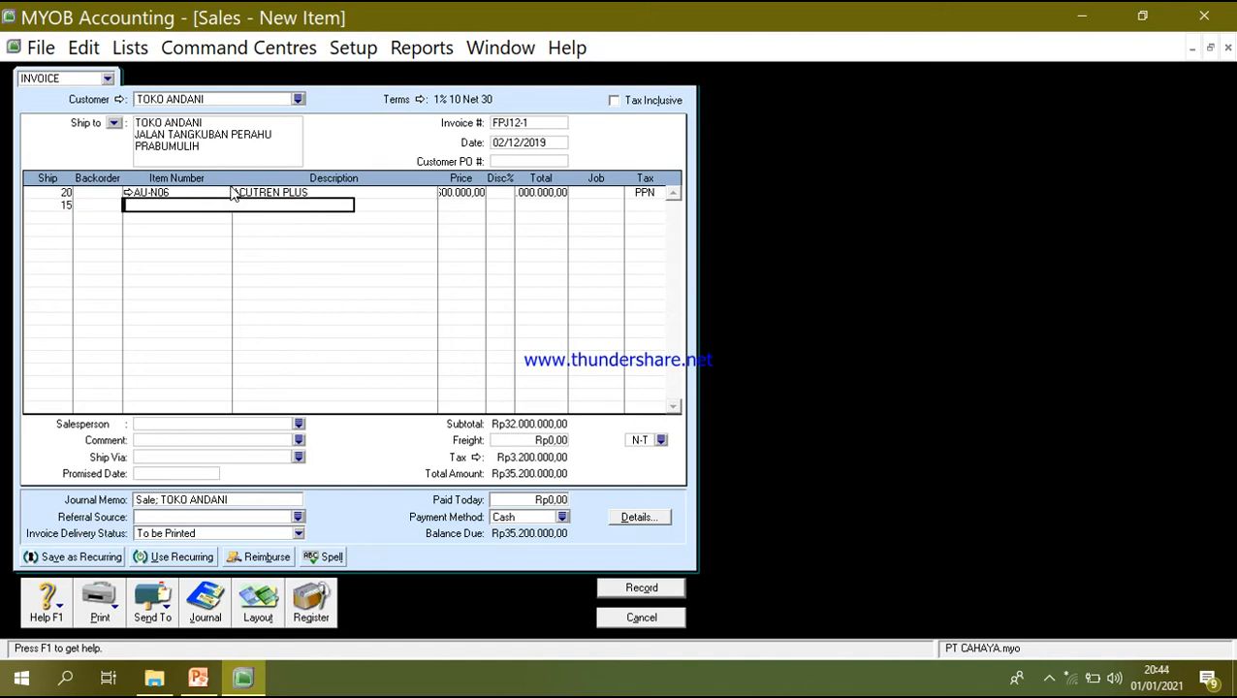
key("Tab")
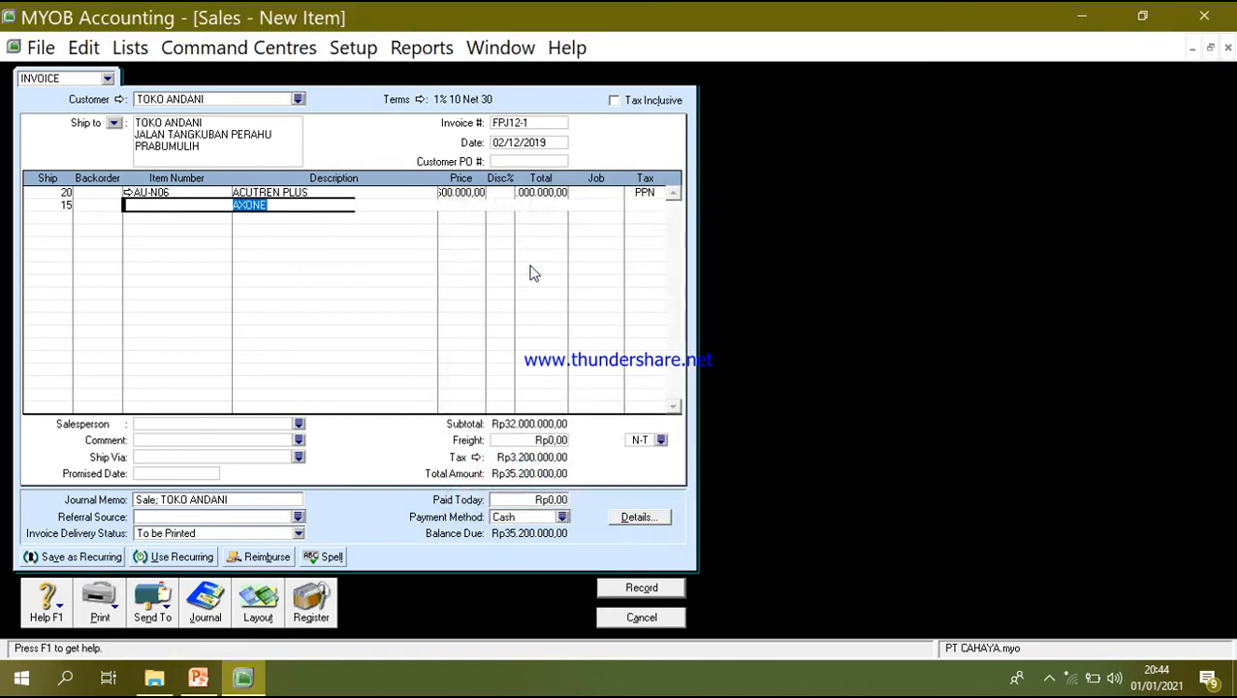
key("Tab")
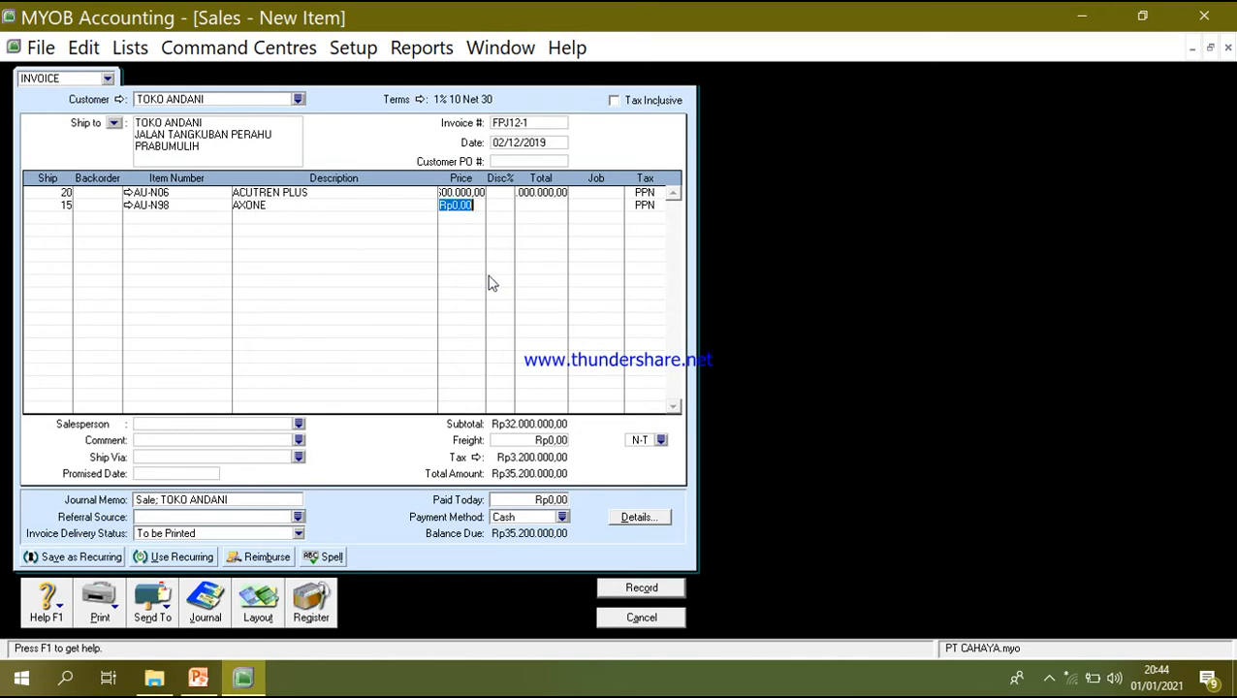
type("1800000")
key("Tab")
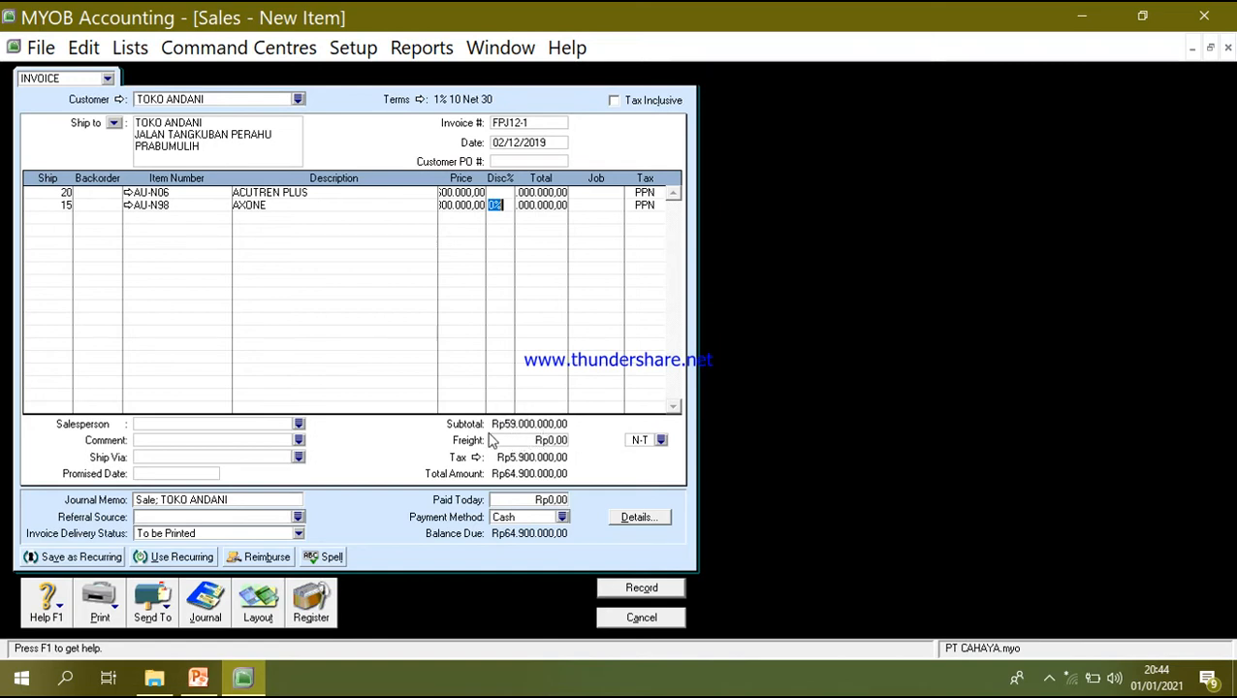
Step: Set the invoice's freight charge to Rp500,000 with the N-T tax code
left_click(524, 440)
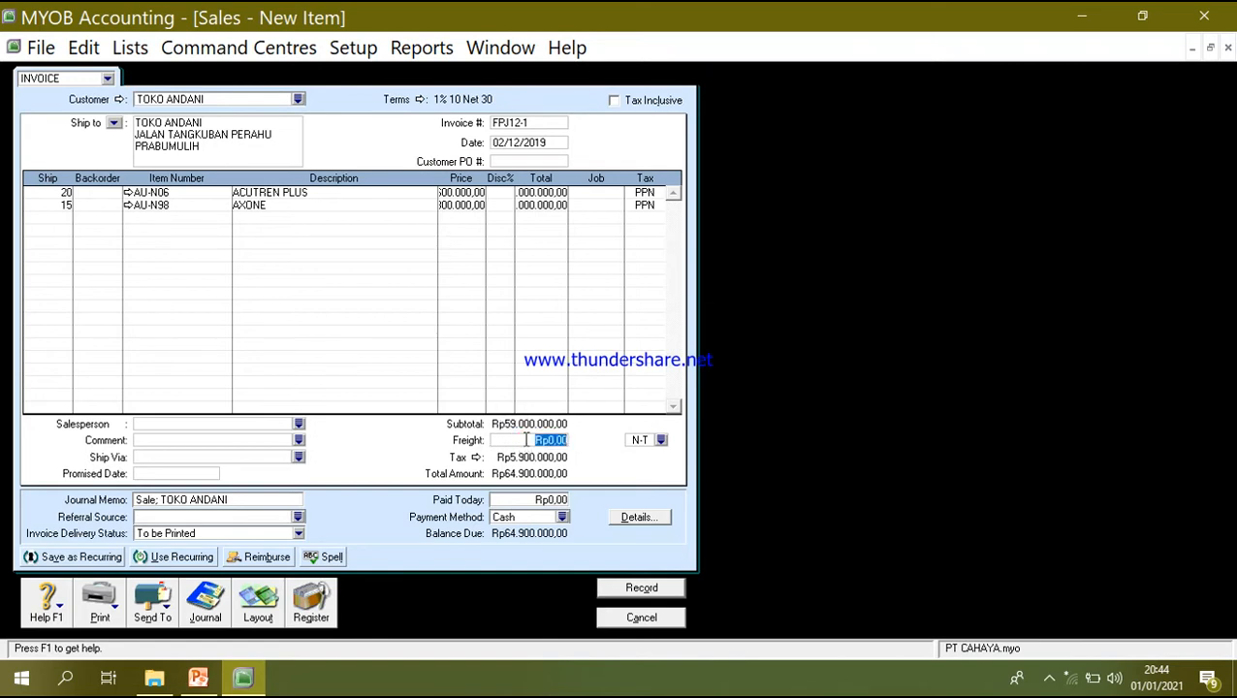
type("500000")
key("Tab")
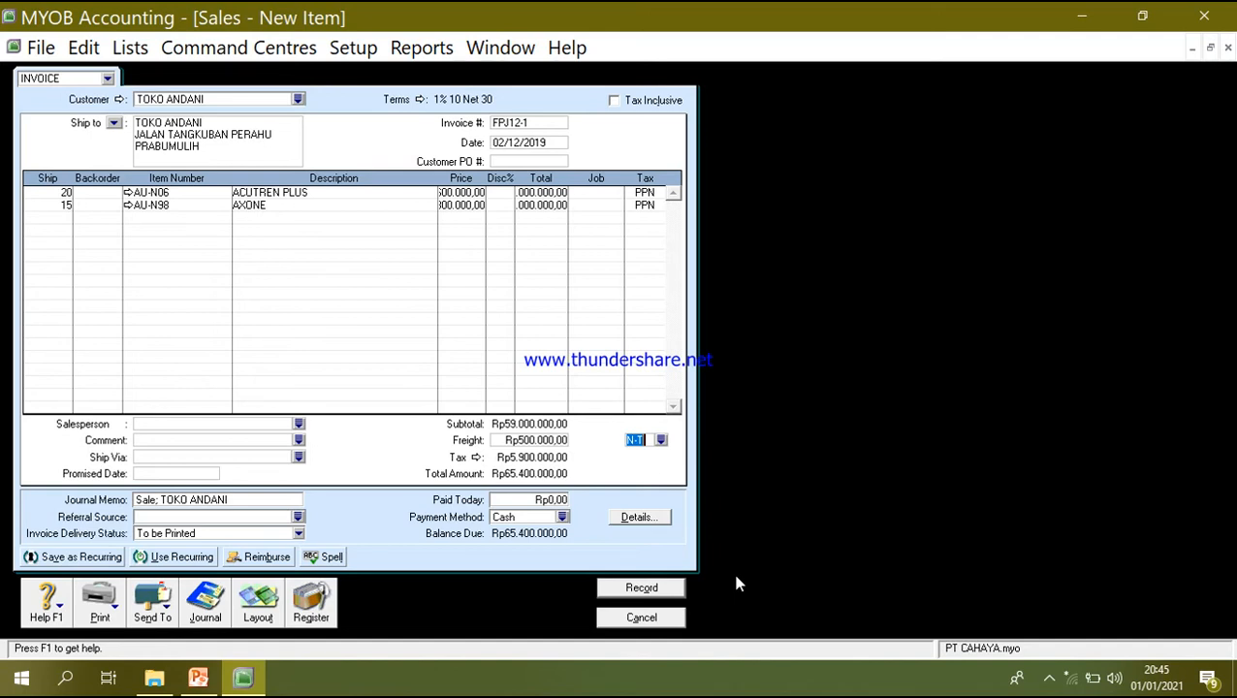
Step: Review the recap of the invoice's journal entries and record the sale
key("ctrl+r")
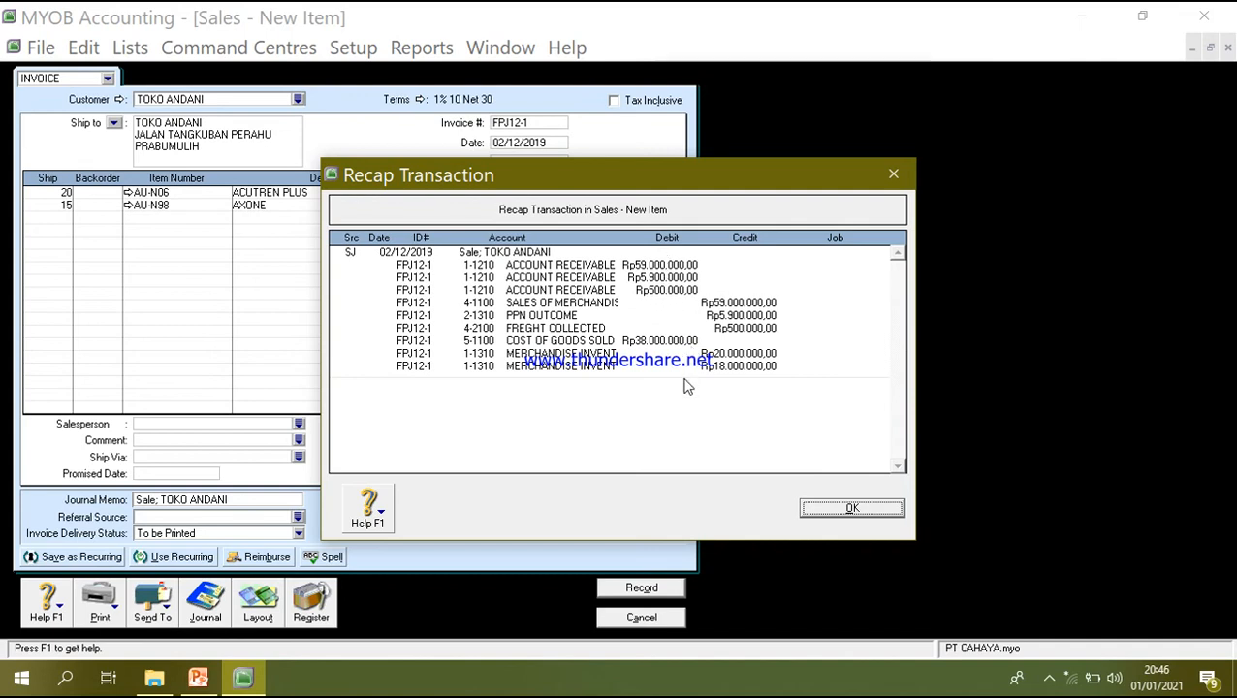
left_click(822, 514)
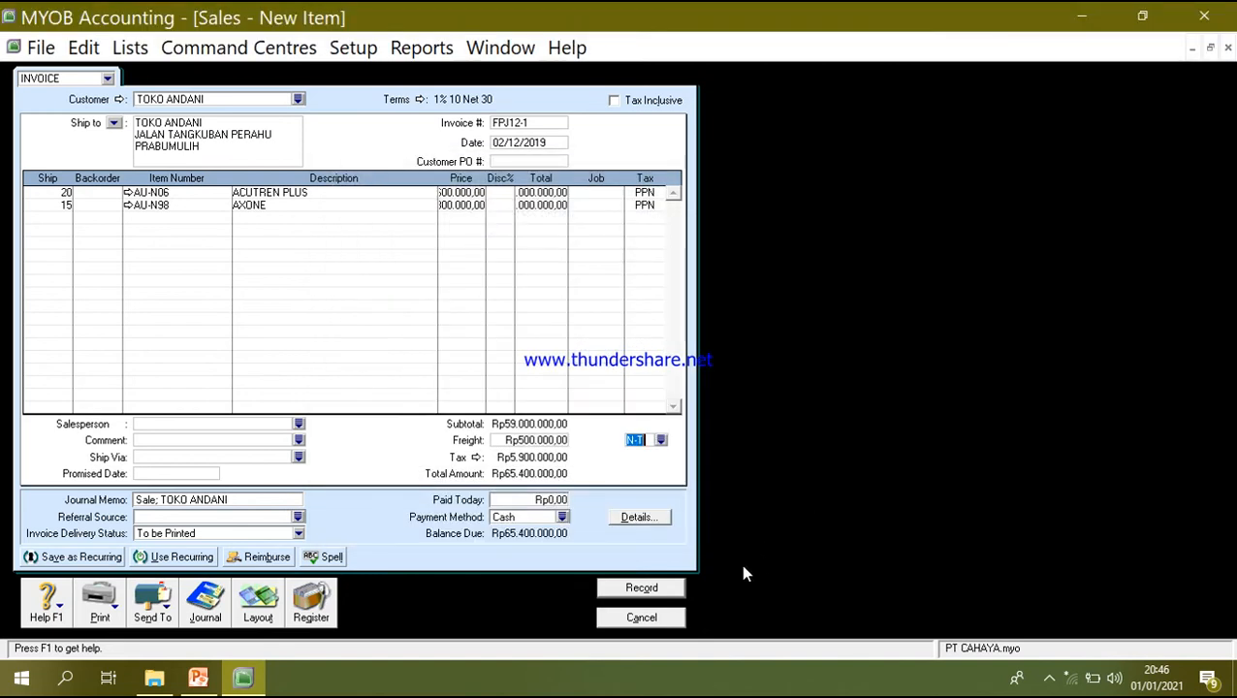
left_click(667, 586)
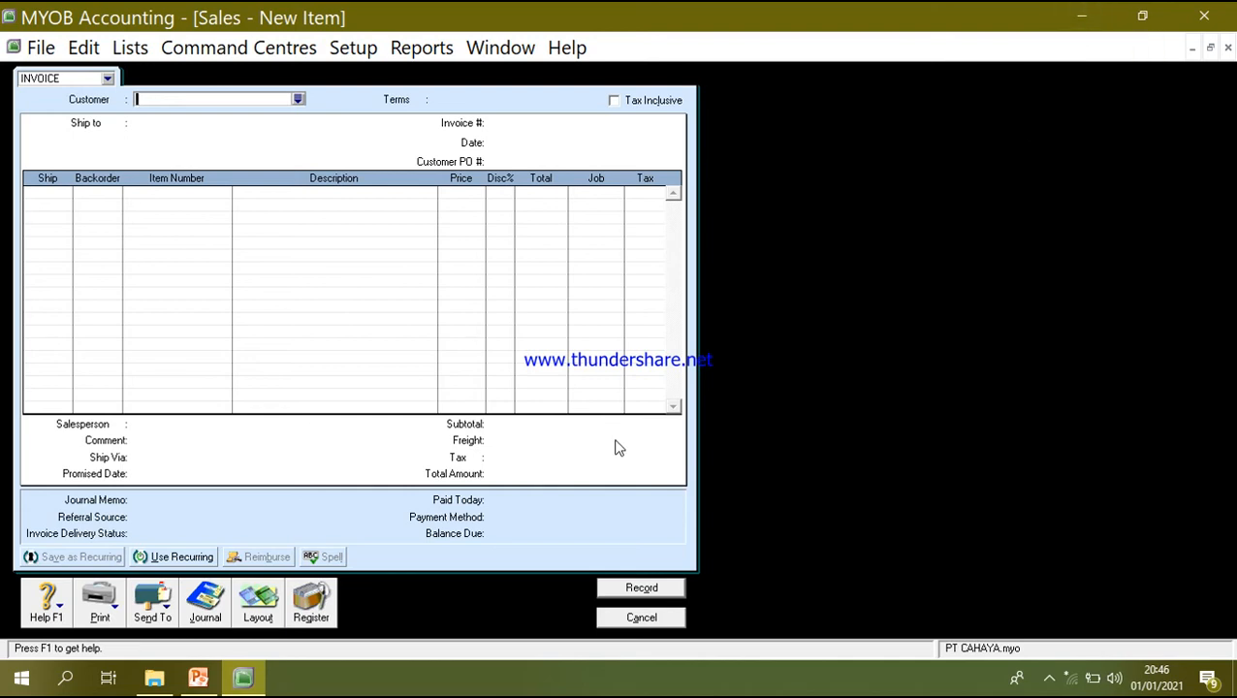
Step: Switch to PowerPoint, start the PENGISIAN KARTU PERSEDIAAN slide show and examine the stock cards for both products
left_click(197, 678)
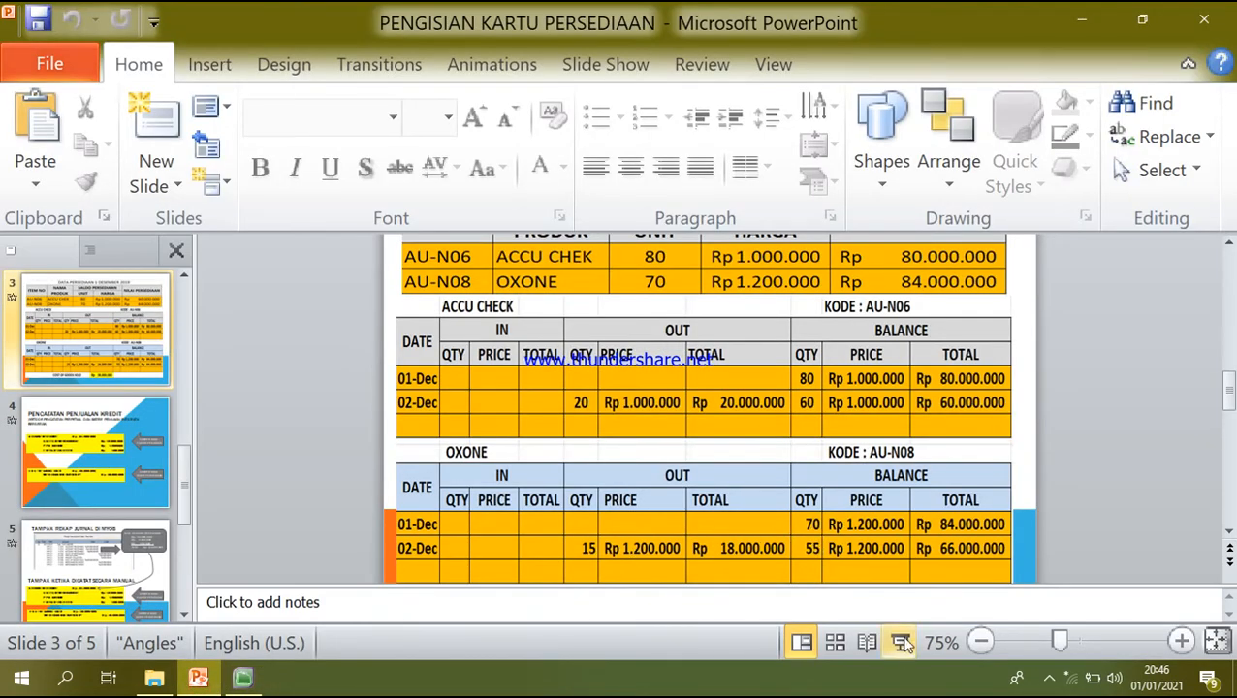
left_click(900, 647)
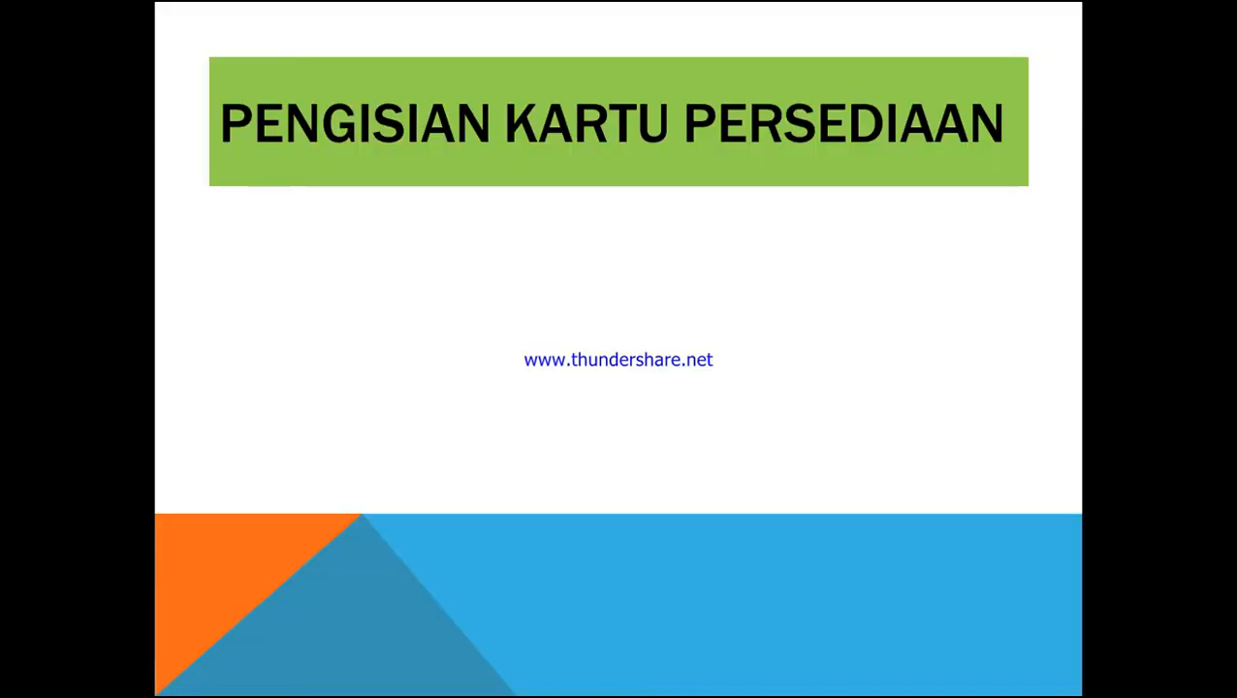
left_click(758, 530)
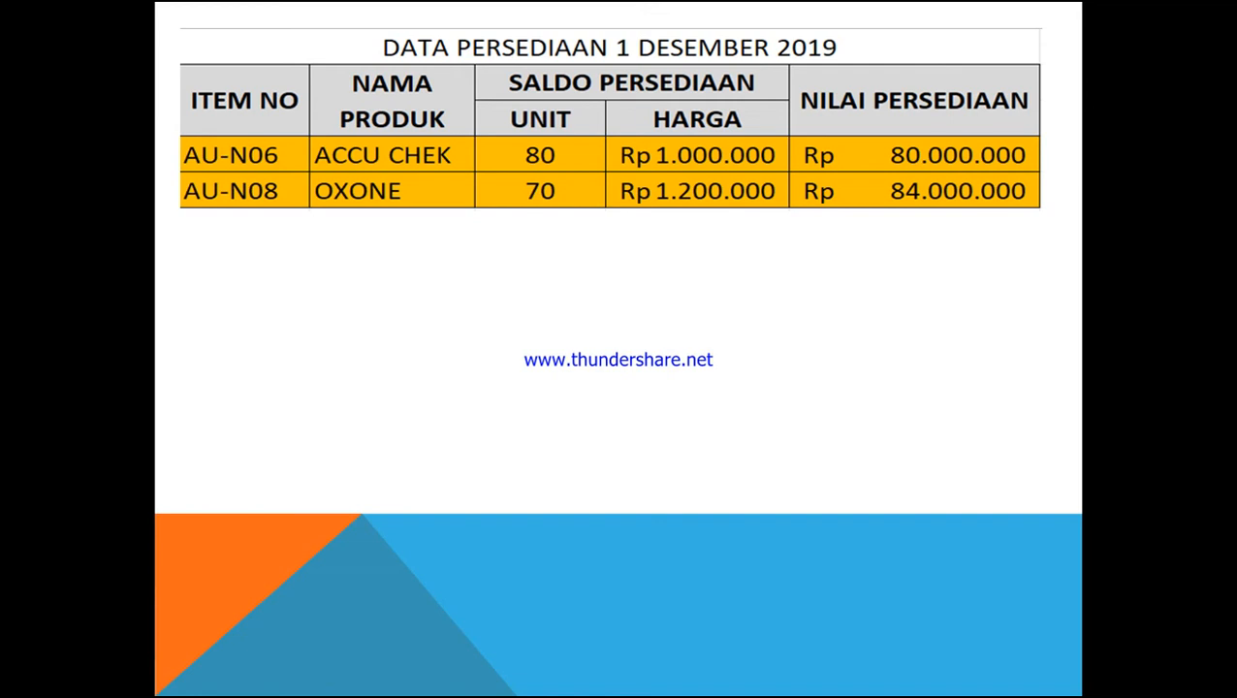
left_click(742, 503)
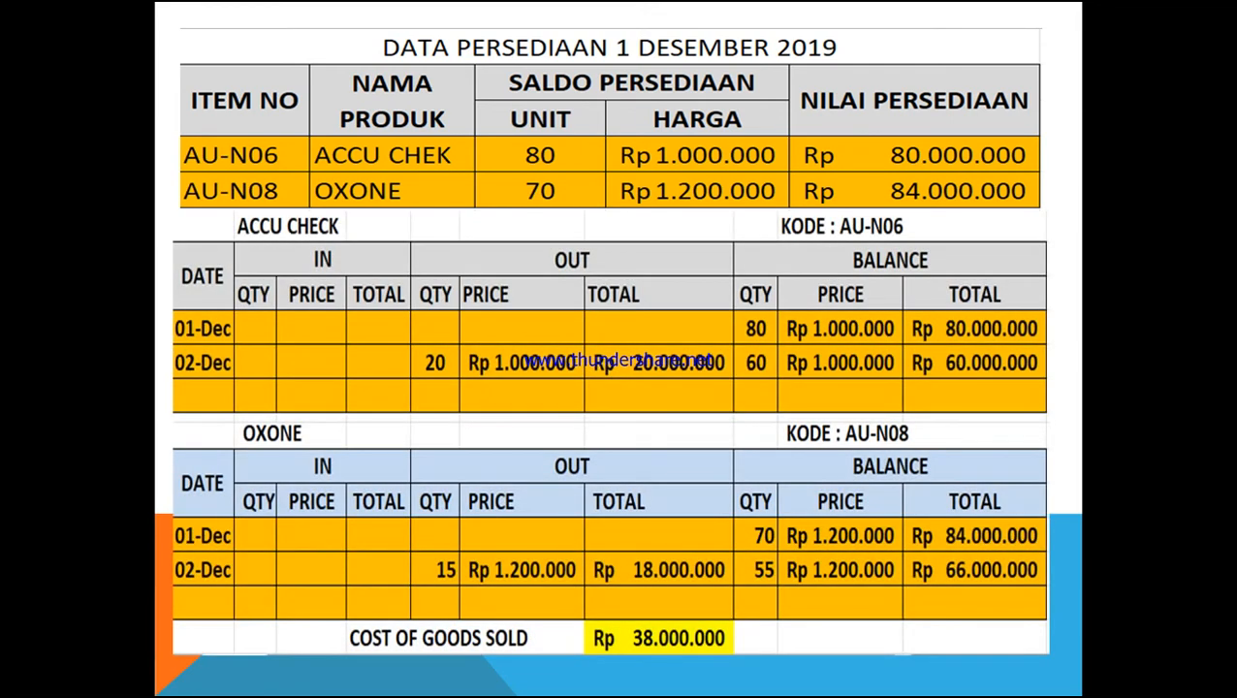
left_click(743, 503)
Step: Advance to the PENCATATAN PENJUALAN KREDIT slide and reveal its journal entries to examine their amounts and sources
left_click(743, 503)
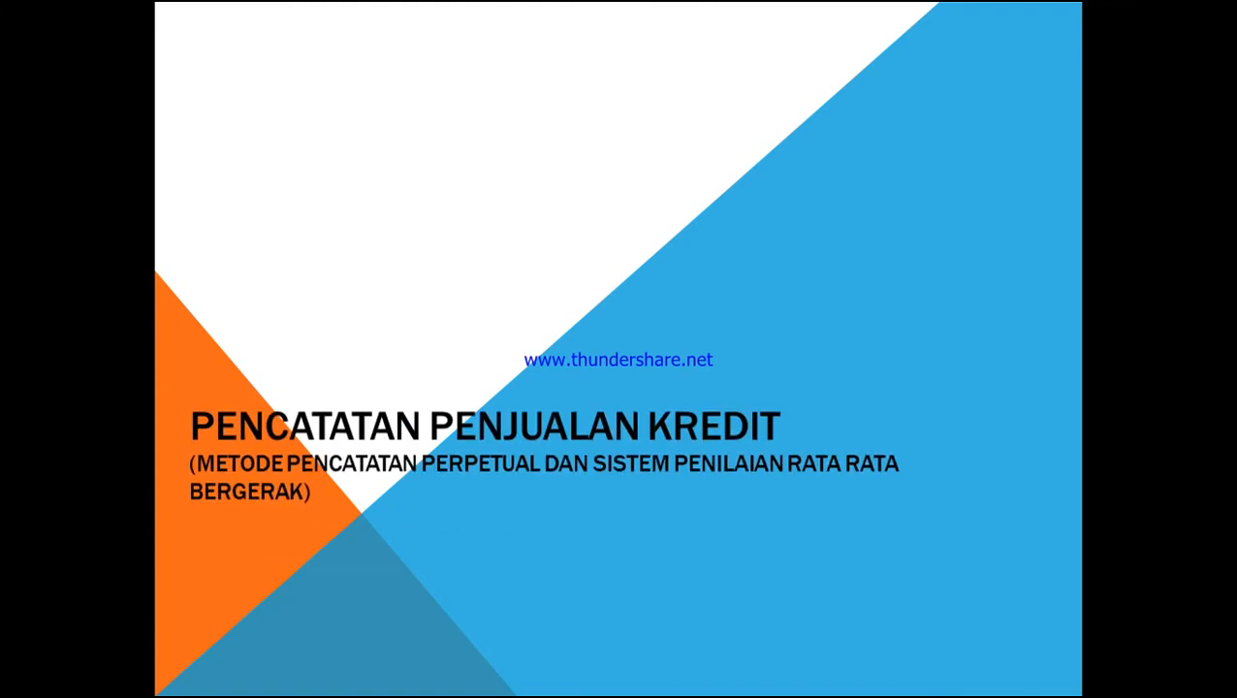
left_click(743, 503)
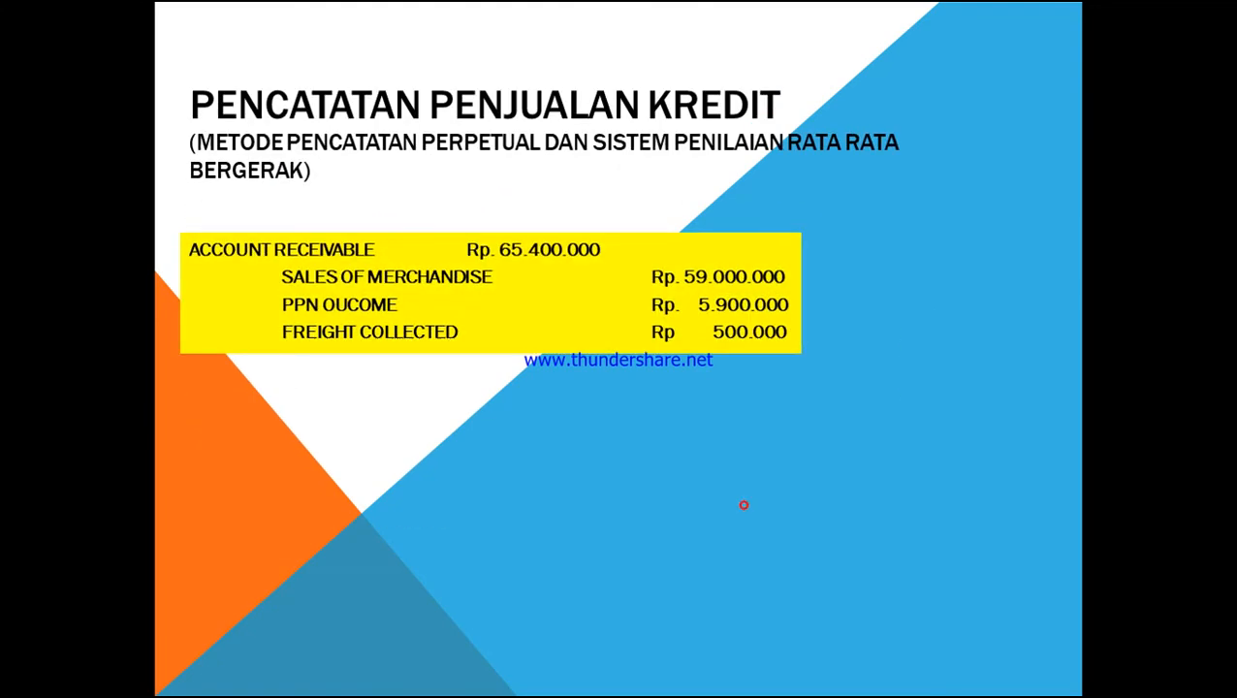
left_click(742, 505)
left_click(742, 502)
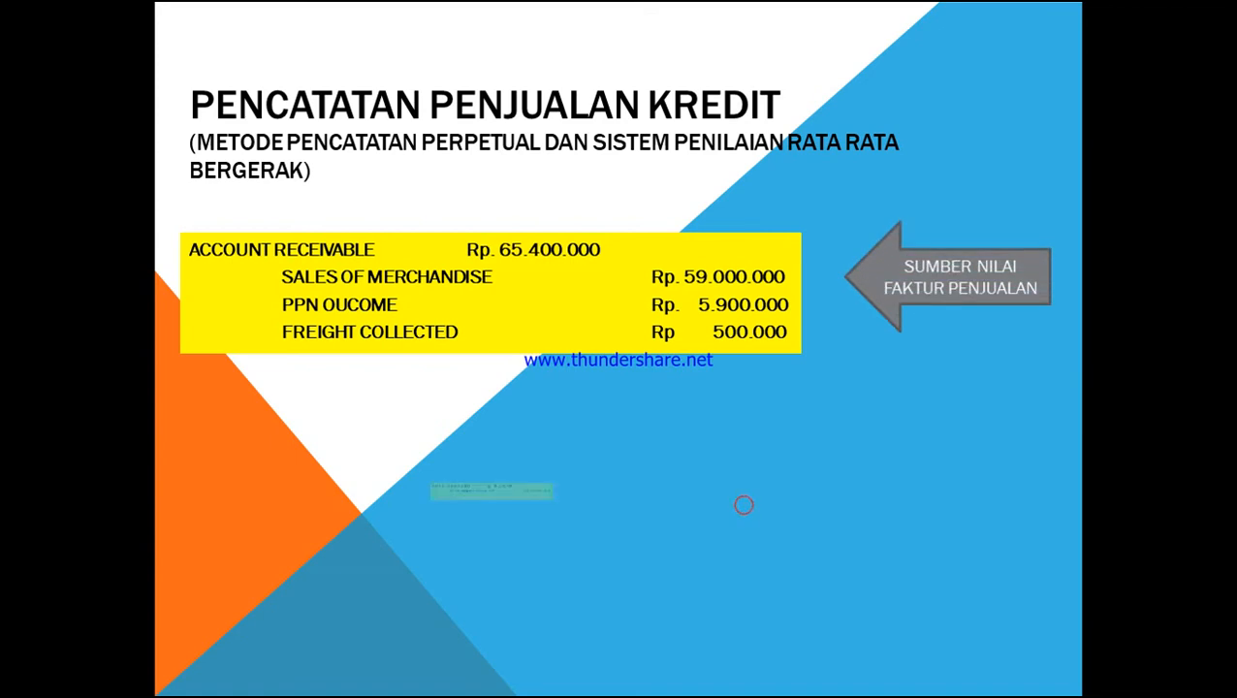